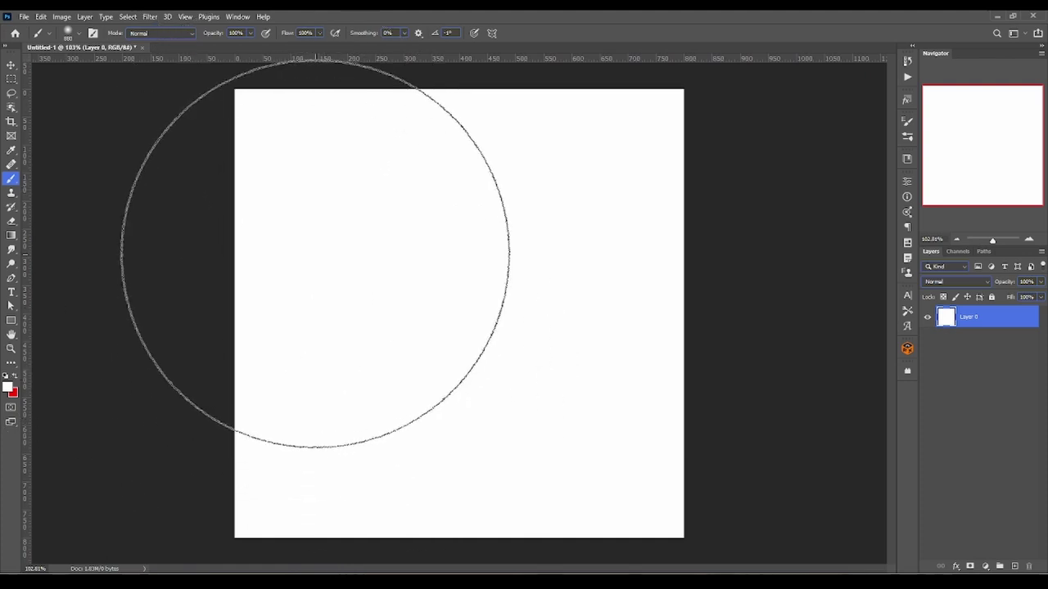
Enlarge the brush to about 505 px and swap colours so red is the foreground
left_click_drag(398, 285, 288, 297)
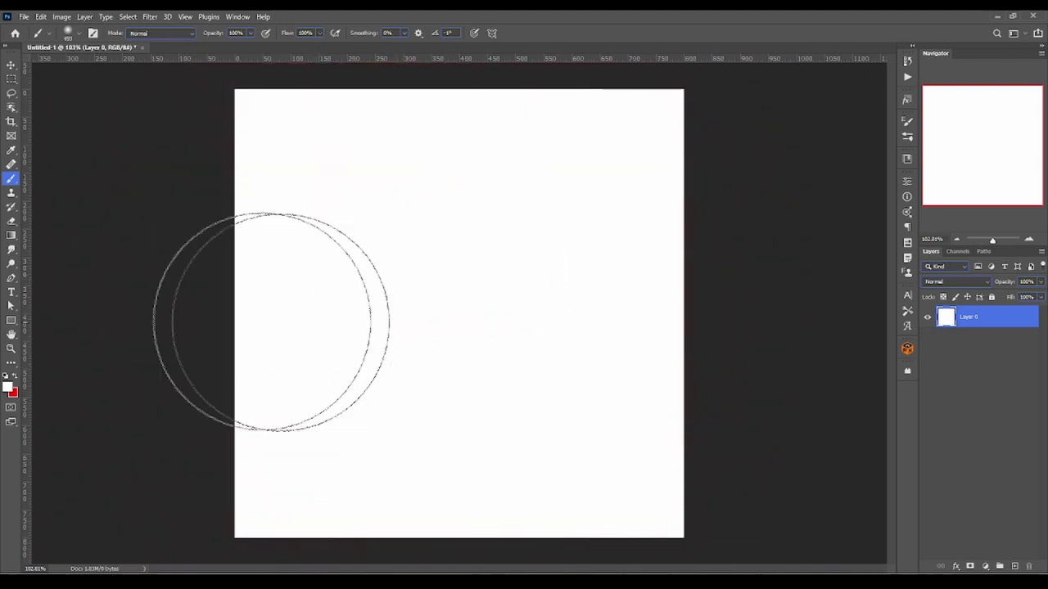
key("x")
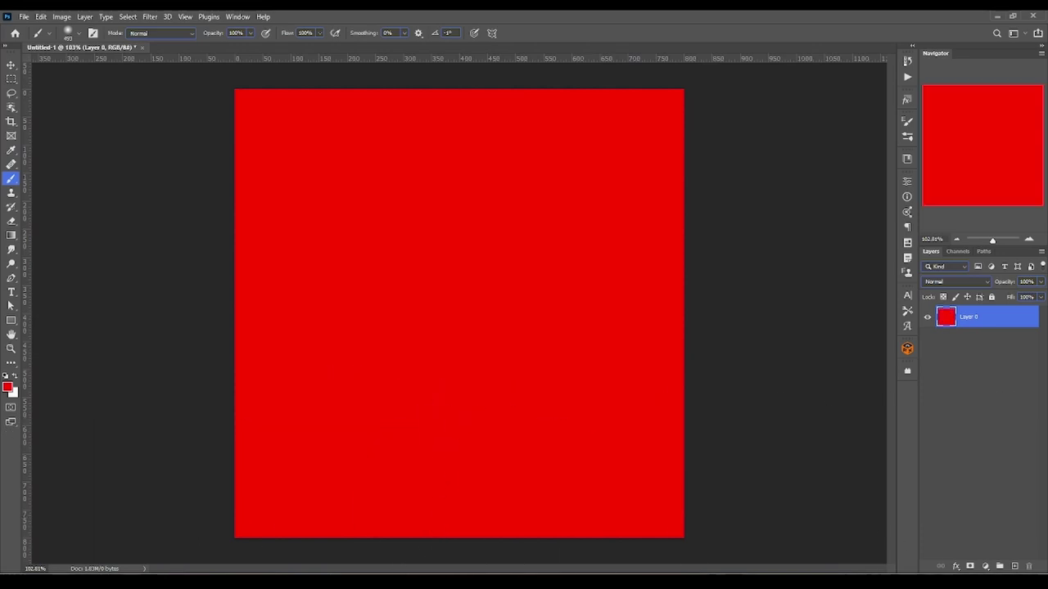
Add a new empty layer and set the foreground colour to blue
left_click(1014, 567)
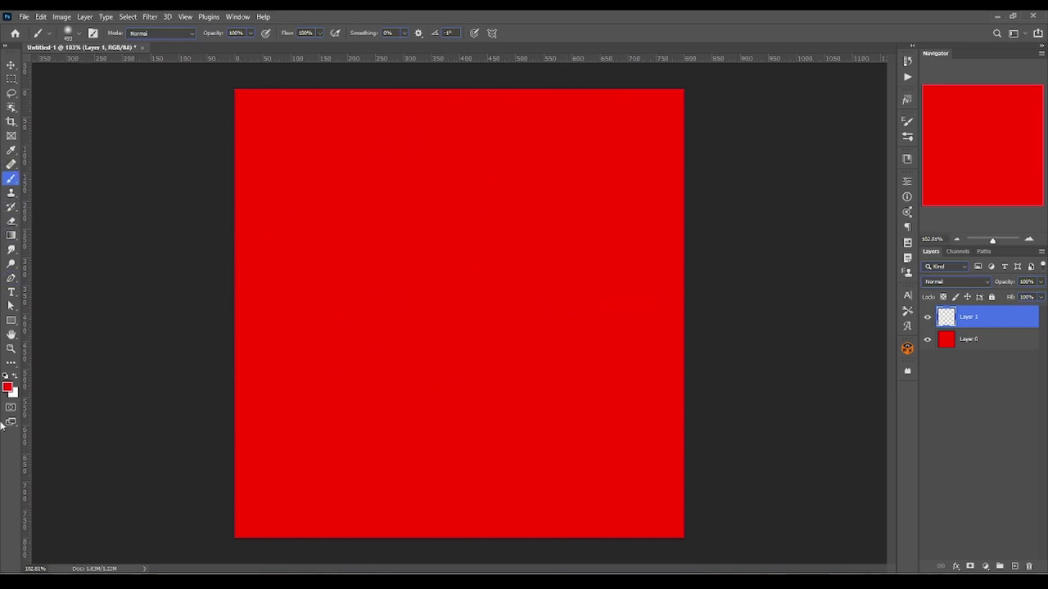
left_click(8, 387)
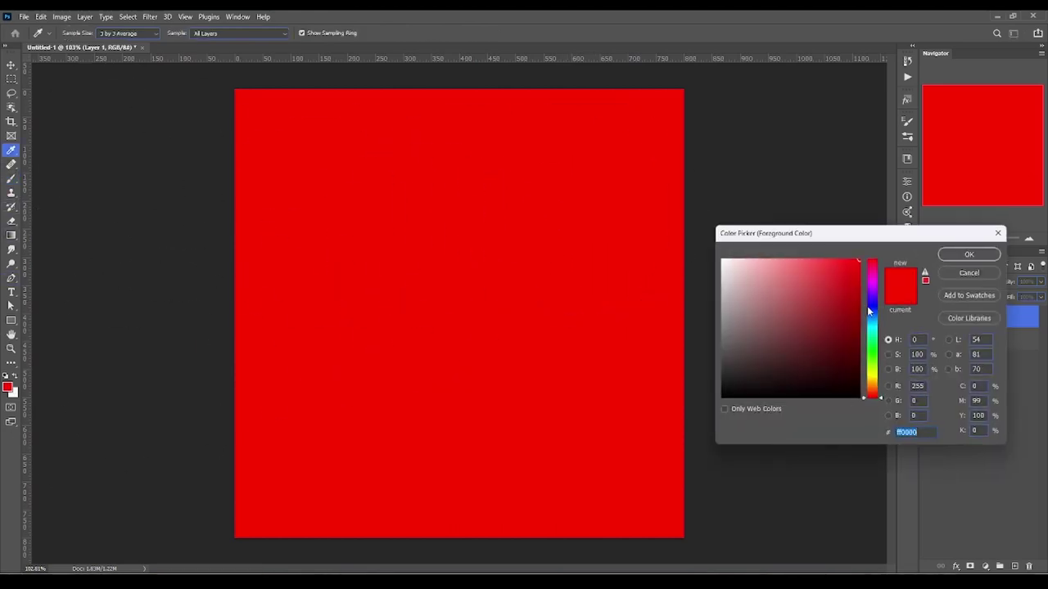
left_click(872, 312)
left_click(968, 254)
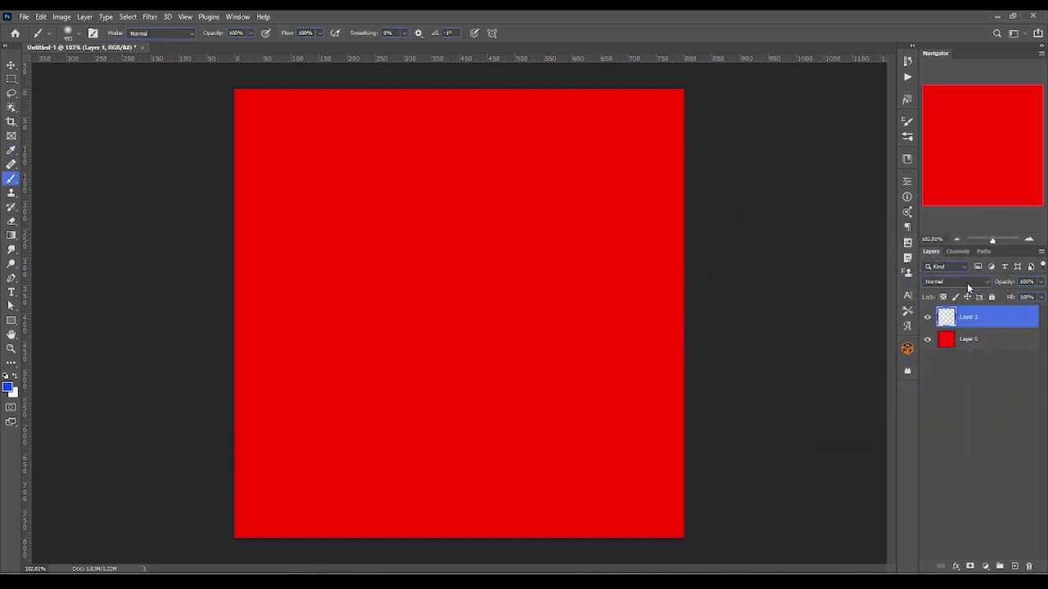
Paint a 100%-hardness blue shape across the canvas top, then add another empty layer
right_click(360, 227)
left_click_drag(524, 141, 569, 140)
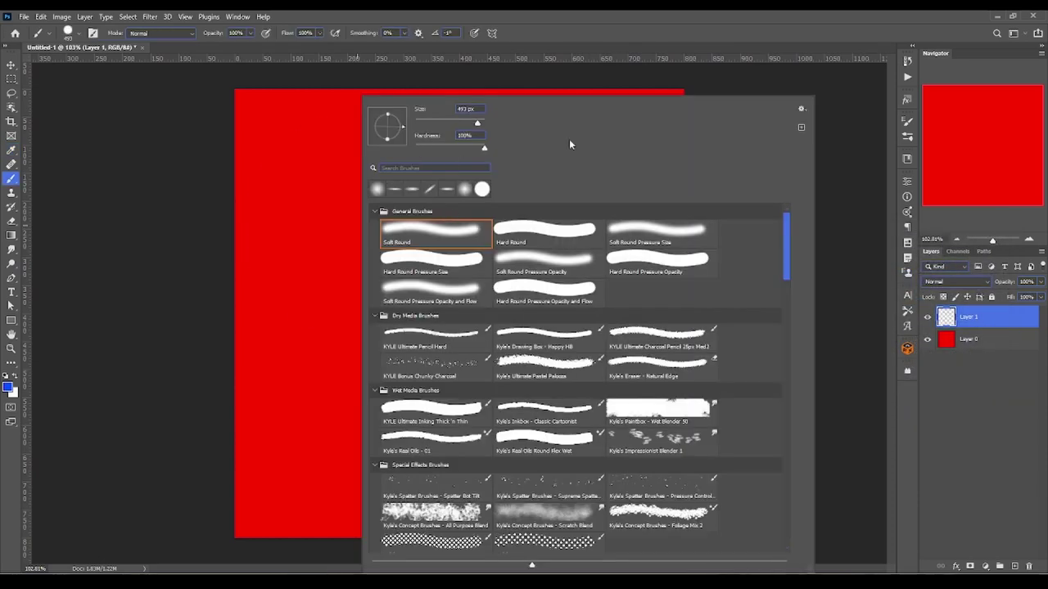
left_click(233, 164)
mouse_move(311, 164)
left_mouse_down()
mouse_move(245, 196)
mouse_move(432, 105)
left_mouse_up()
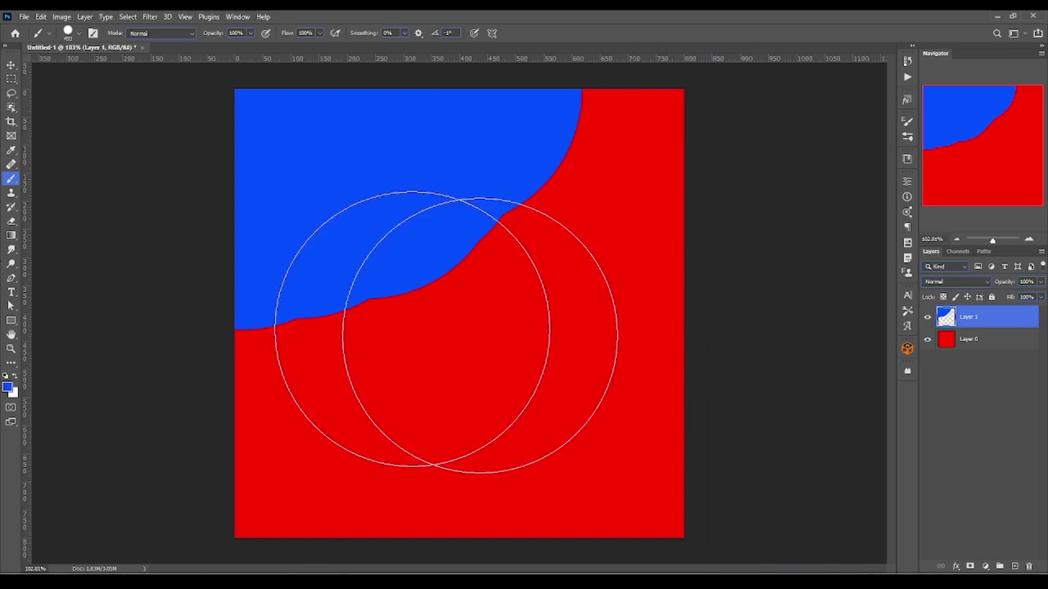
left_click(1014, 566)
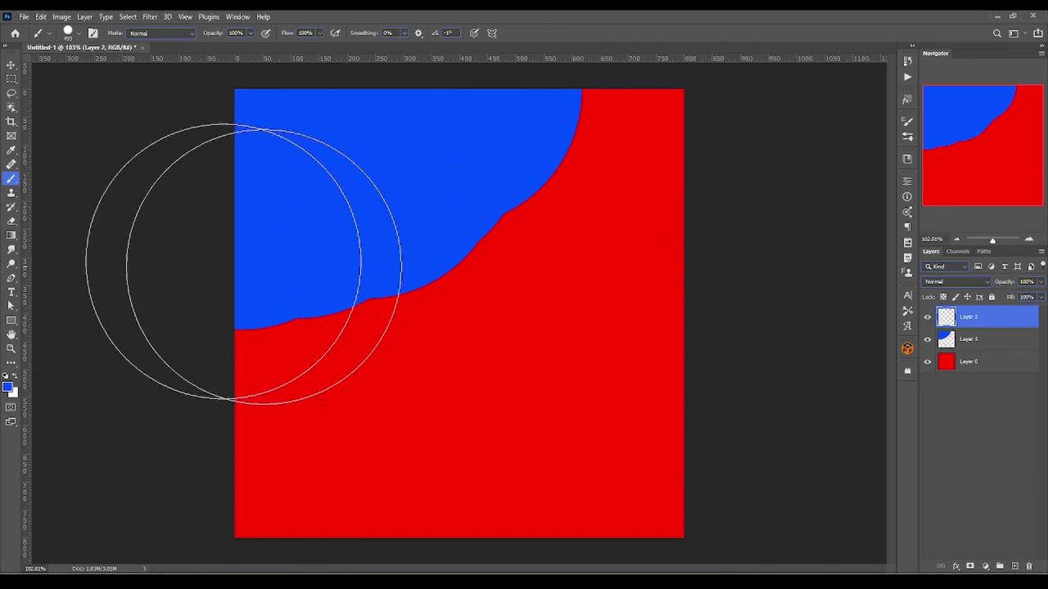
Set the foreground to green #00ff36 and paint a large shape in the lower right
left_click(8, 386)
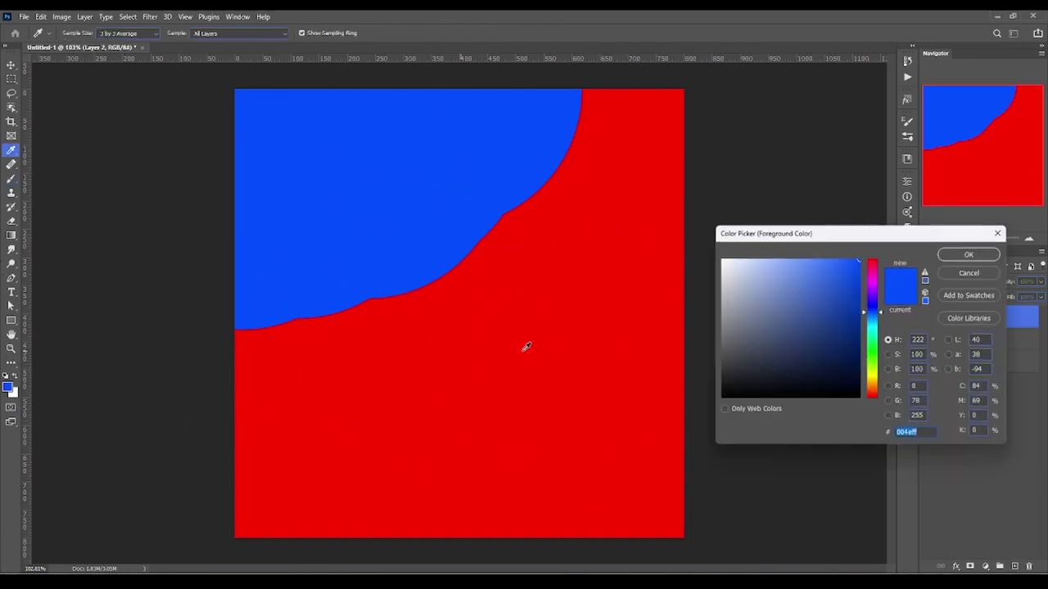
left_click(871, 346)
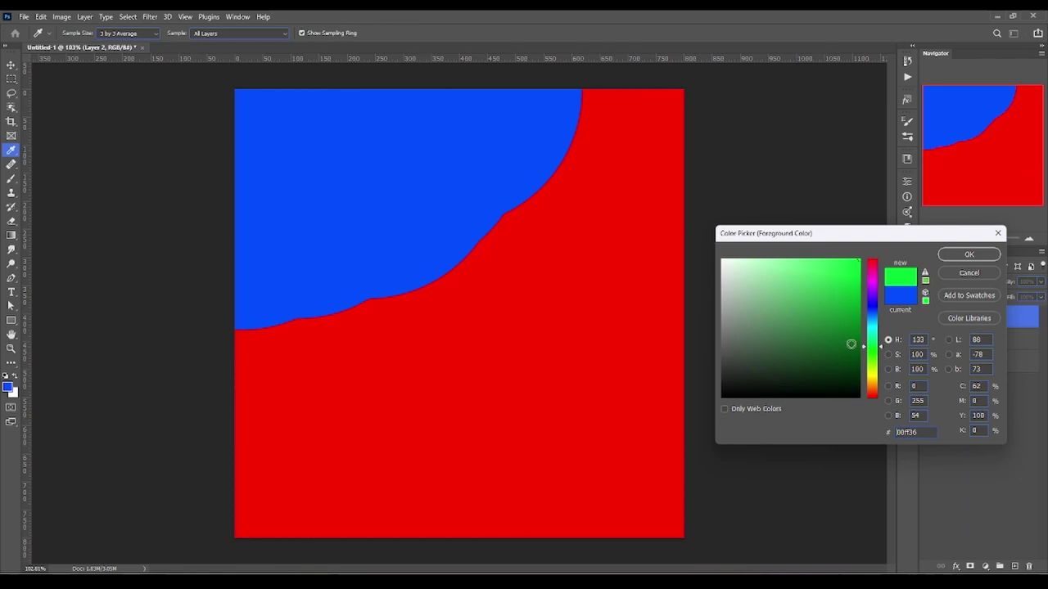
left_click(968, 255)
key("b")
mouse_move(655, 462)
left_mouse_down()
mouse_move(724, 380)
mouse_move(503, 467)
left_mouse_up()
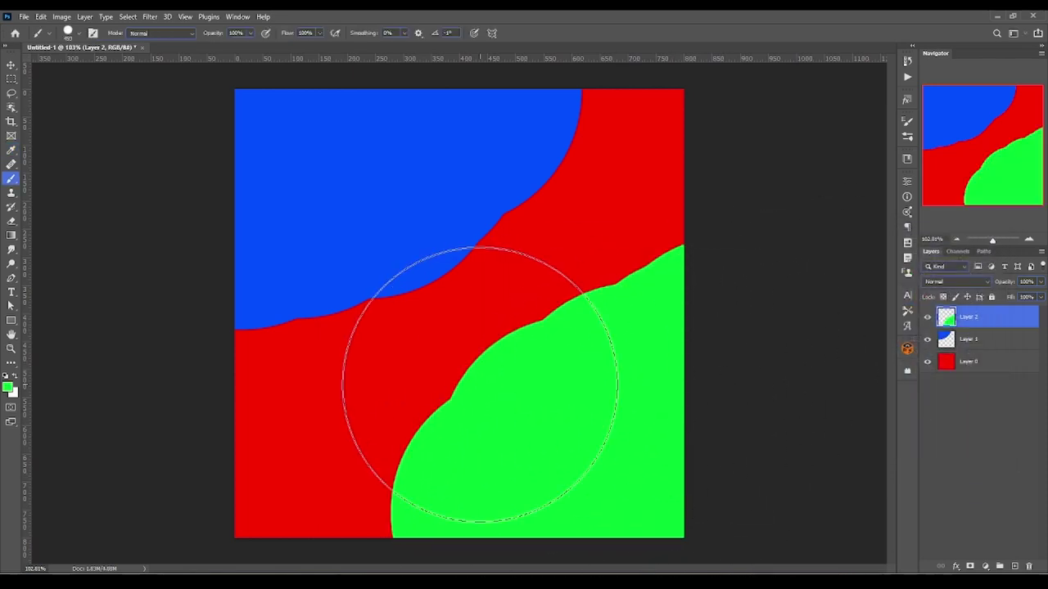
Hide and reshow the green, blue and red layers one by one to inspect them
left_click(927, 317)
left_click(928, 317)
left_click(927, 339)
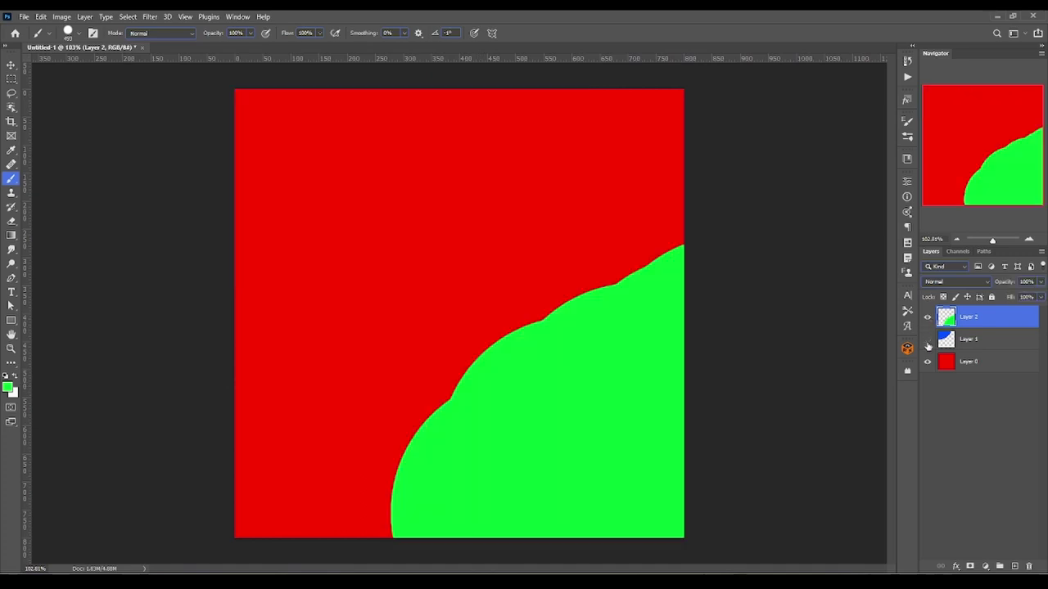
left_click(927, 339)
left_click(927, 361)
left_click(927, 361)
Select Layer 2, Layer 1 and Layer 0 together and apply Merge Layers
left_click(1004, 342, "shift")
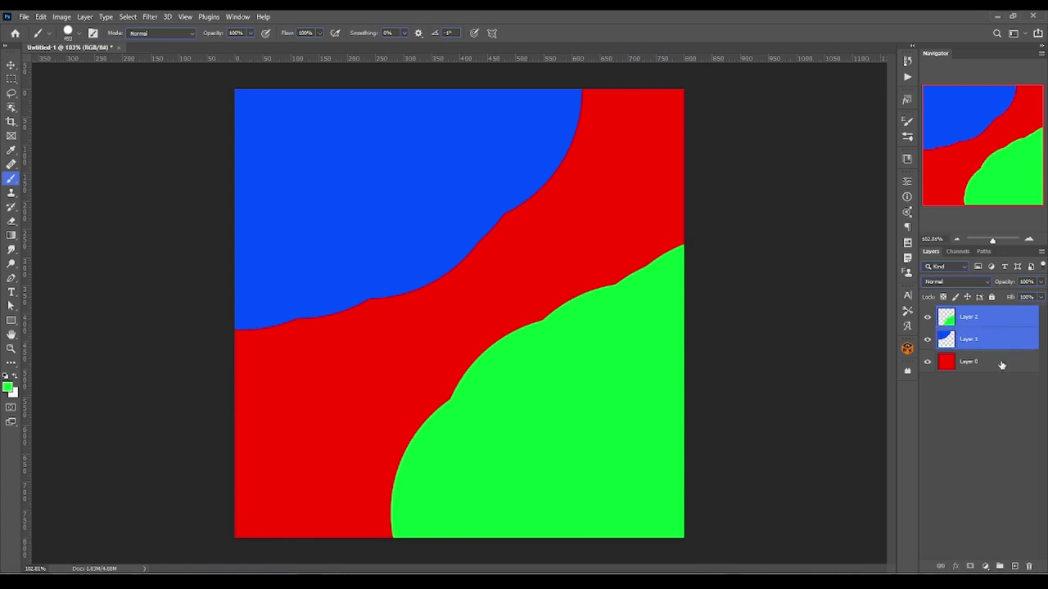
left_click(1001, 363, "shift")
left_click(1011, 319)
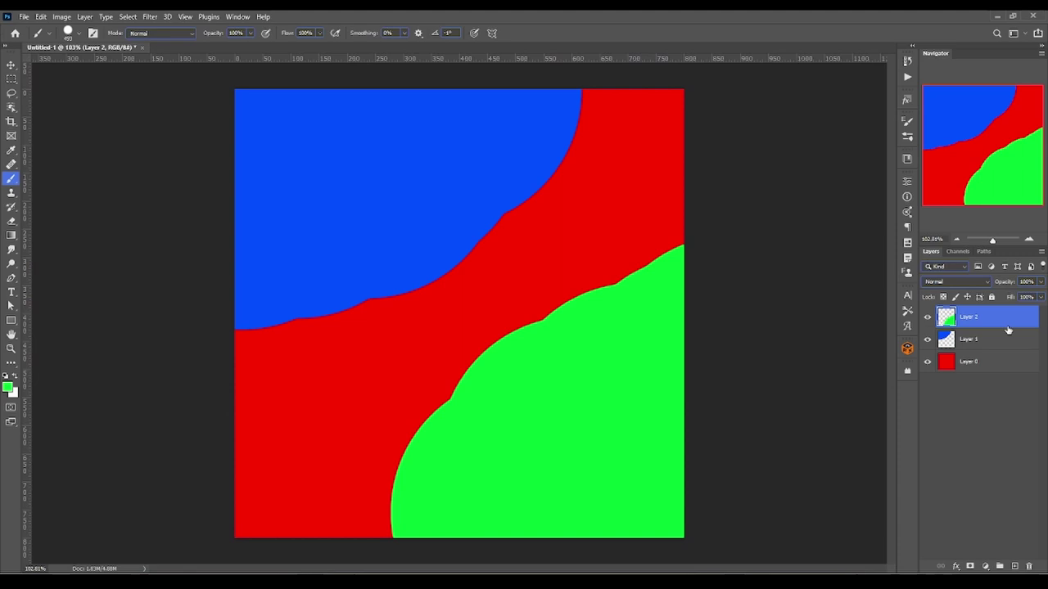
left_click(992, 345, "shift")
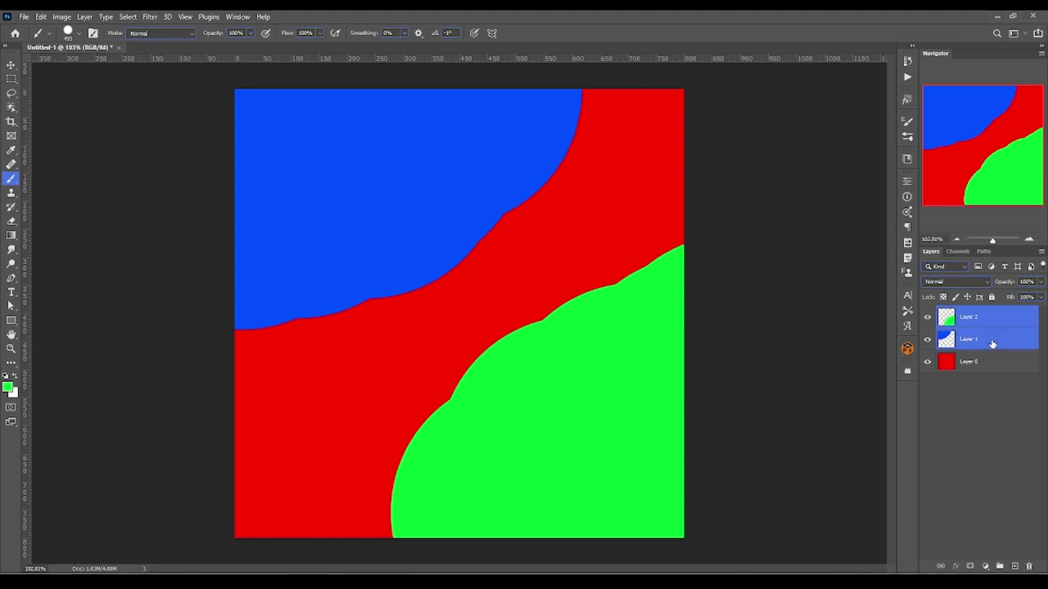
left_click(992, 365, "shift")
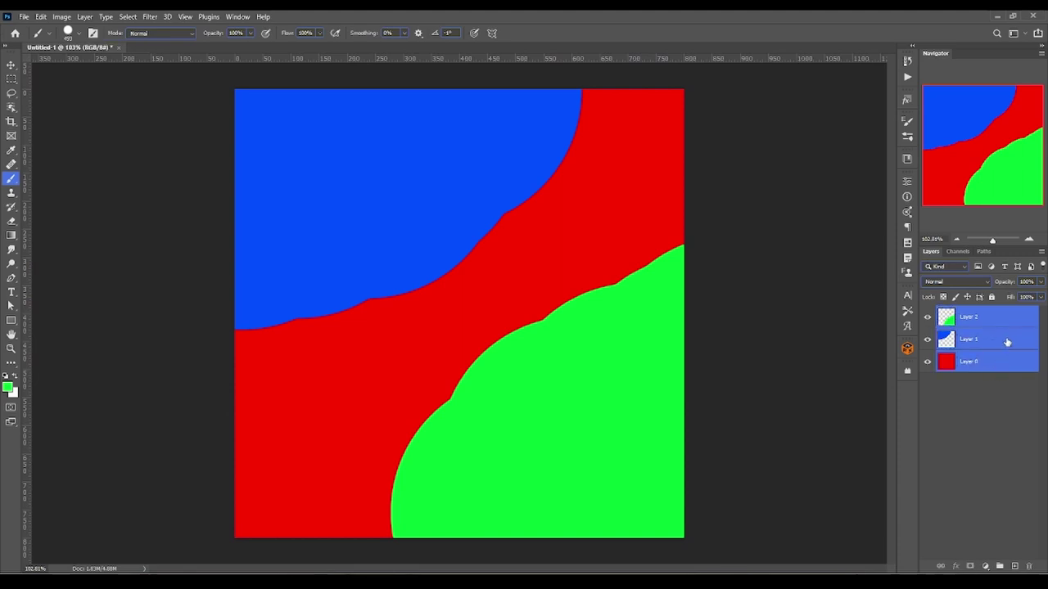
left_click(1015, 319)
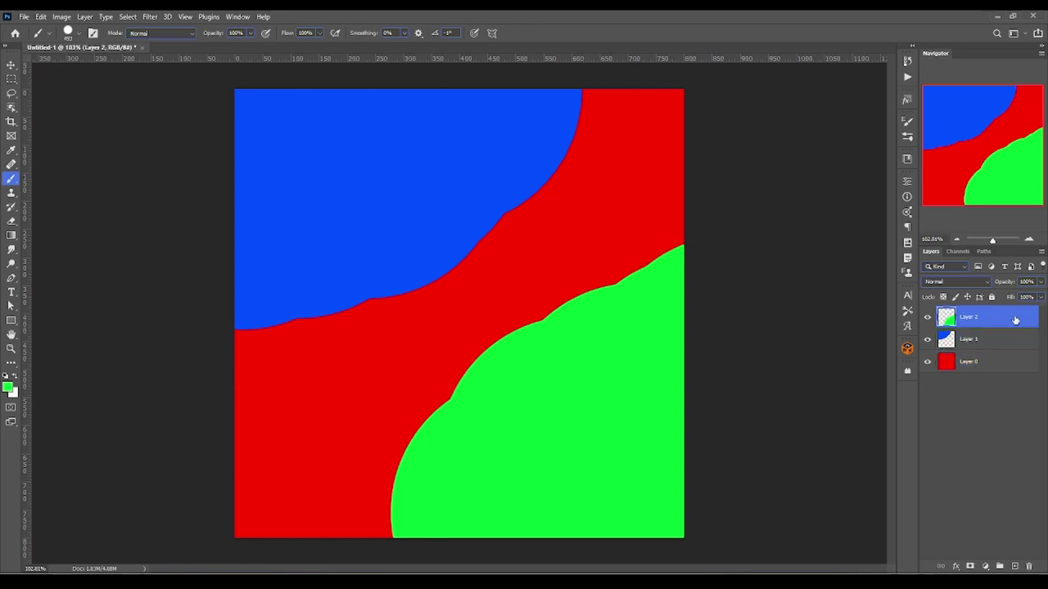
left_click(992, 361, "shift")
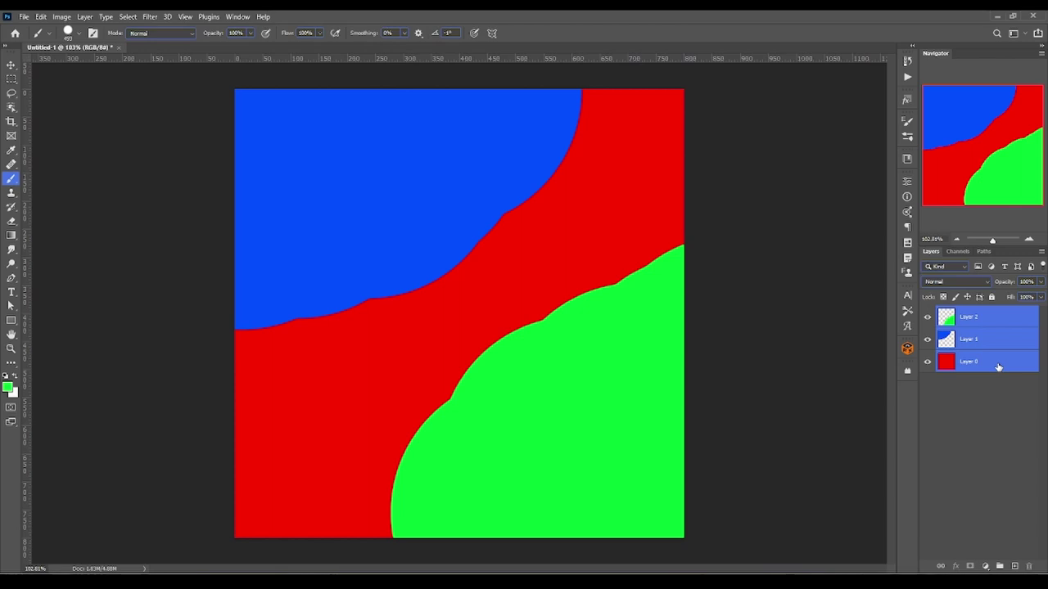
right_click(996, 342)
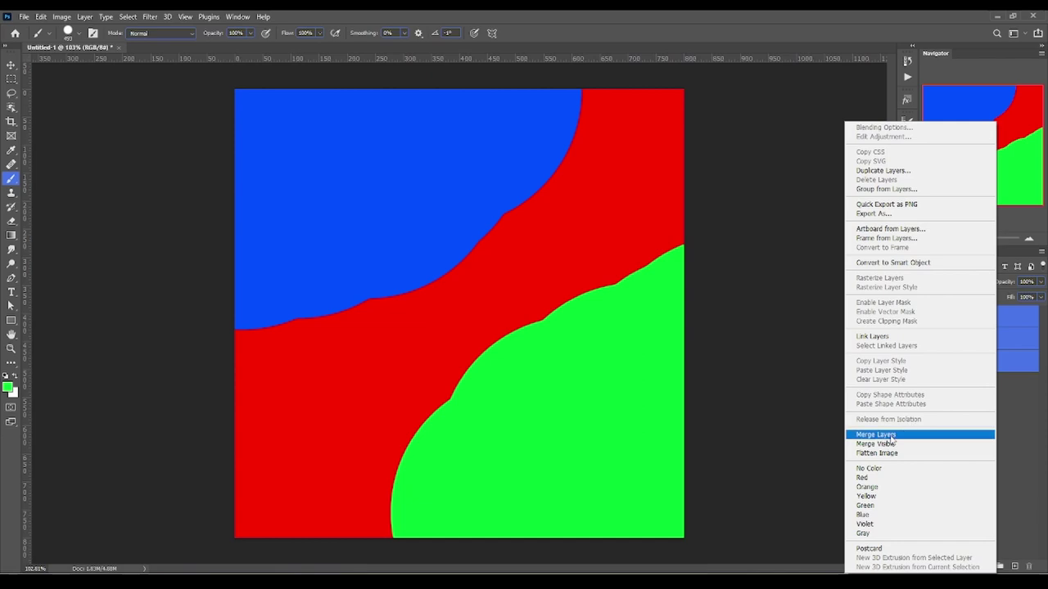
left_click(889, 435)
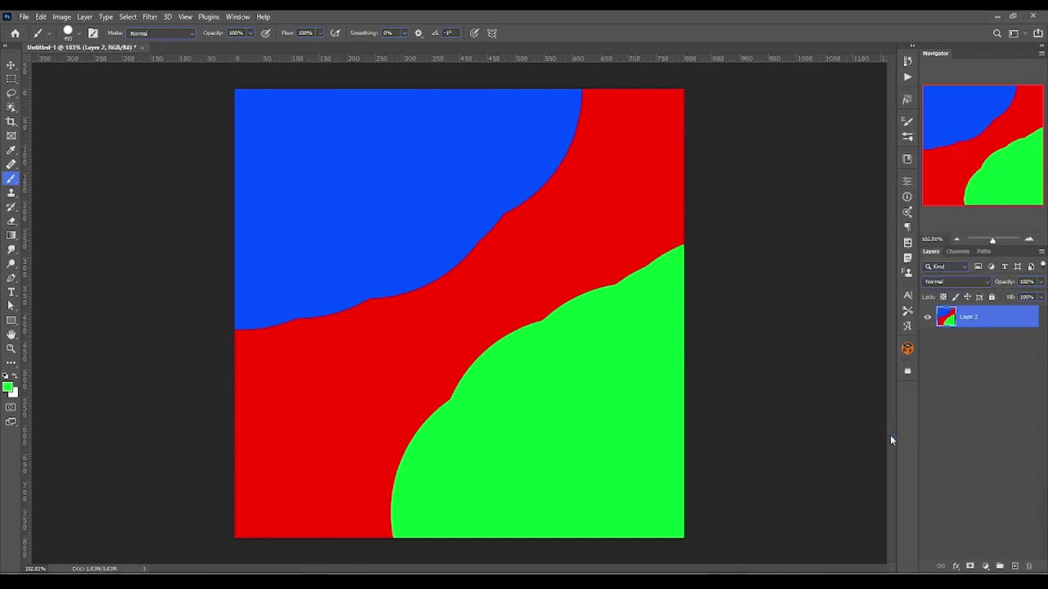
Toggle merged Layer 2's visibility off and on, then show the History panel via Window
left_click(927, 318)
left_click(926, 317)
left_click(236, 16)
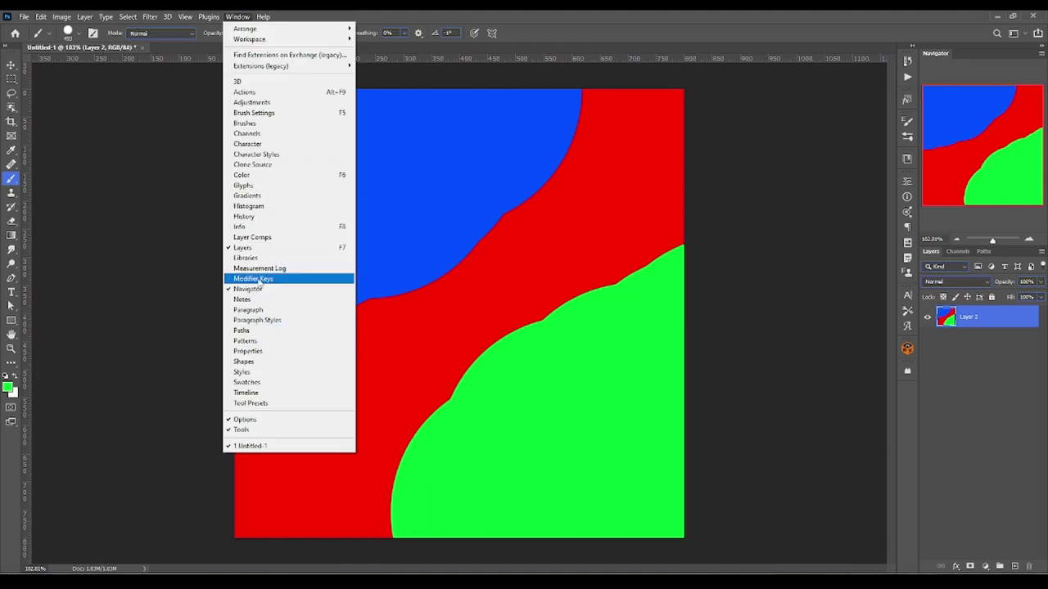
left_click(274, 217)
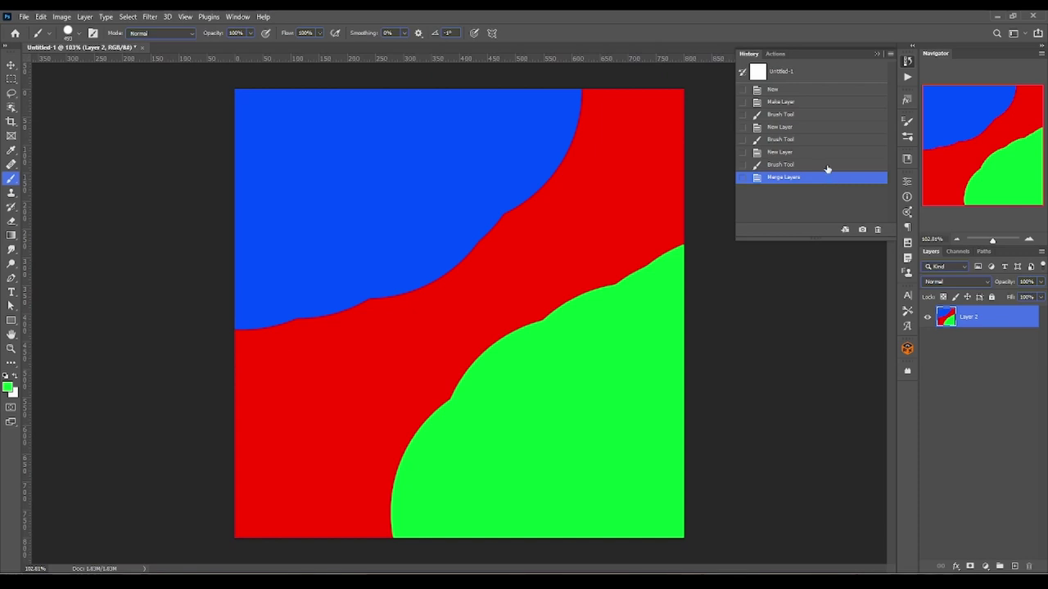
Step back to the last Brush Tool state, check the green layer, then return to Merge Layers
left_click(827, 165)
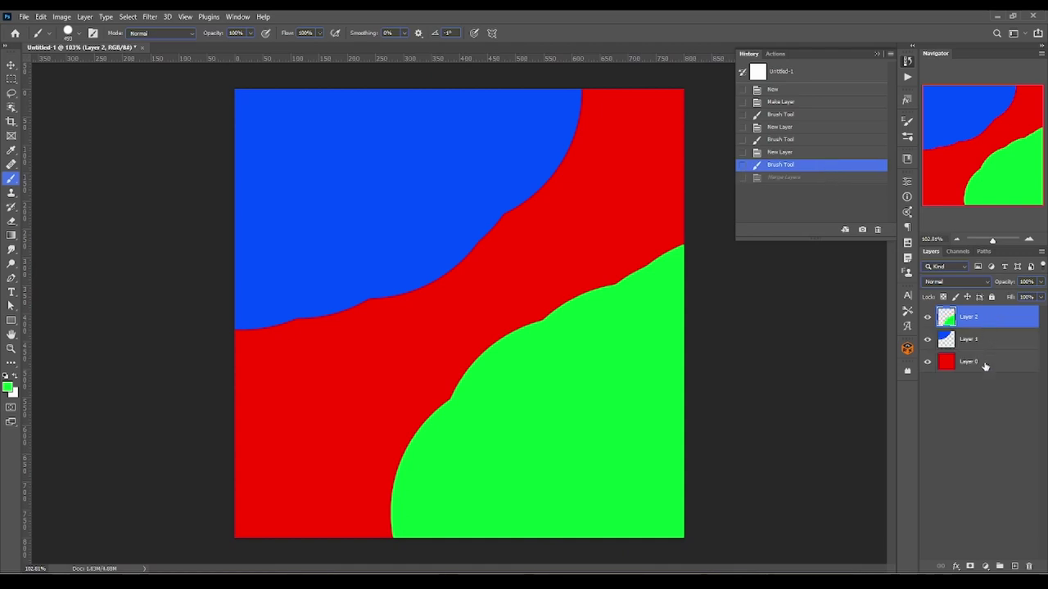
left_click(928, 316)
left_click(927, 317)
left_click(785, 178)
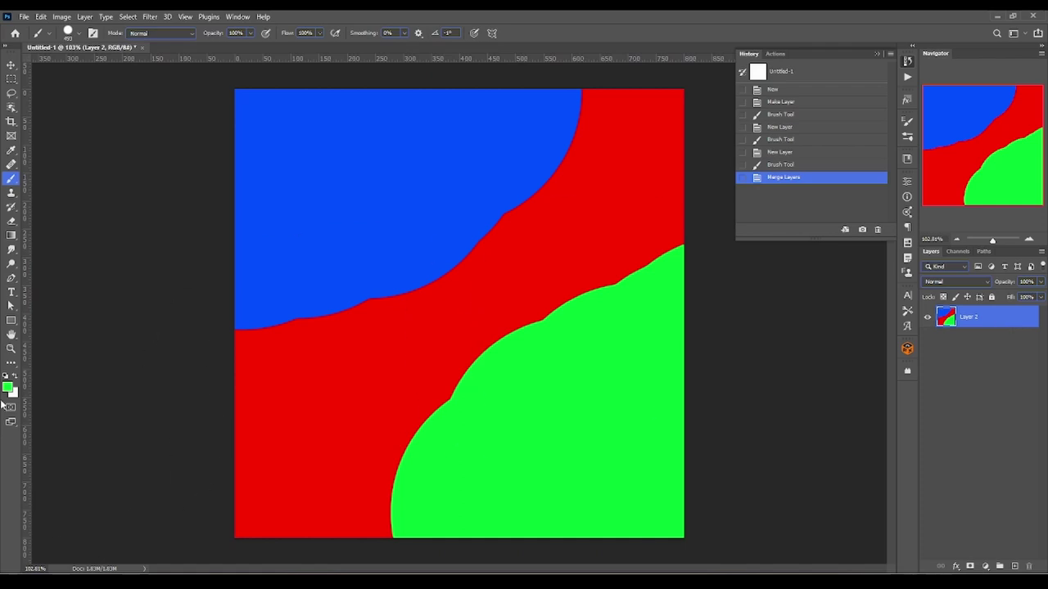
Paint a yellow shape on new Layer 3, then revert to the Merge Layers history state
left_click(999, 566)
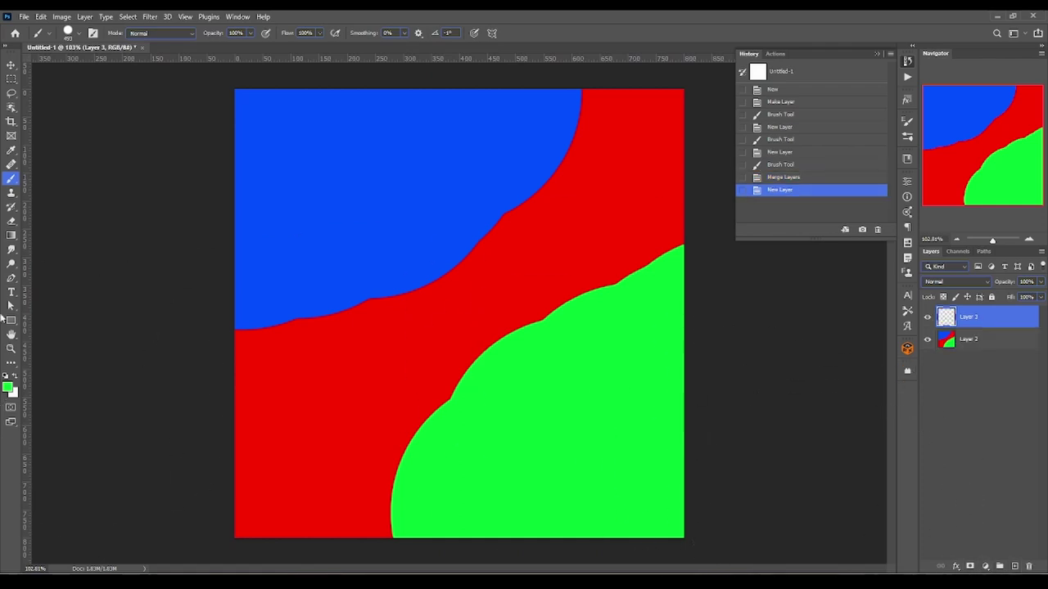
left_click(8, 387)
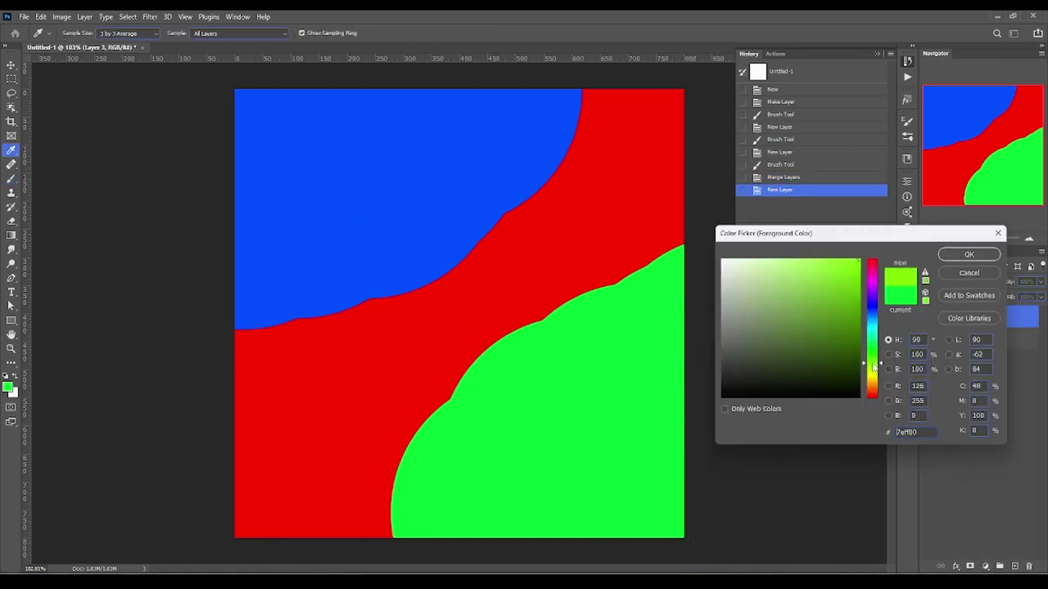
left_click_drag(868, 345, 867, 373)
key("Return")
key("b")
left_click_drag(234, 310, 339, 444)
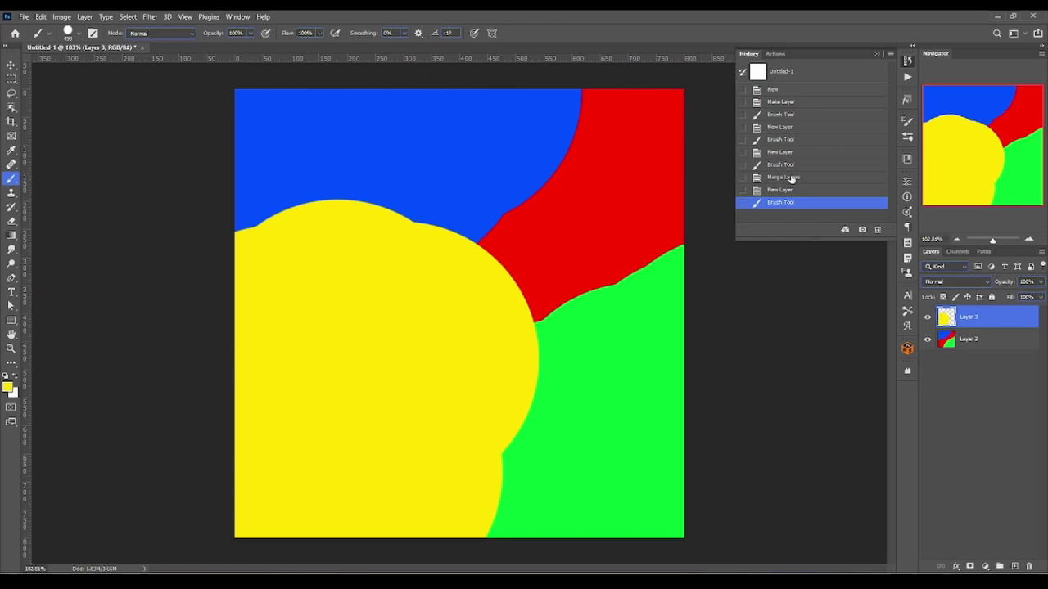
left_click(791, 179)
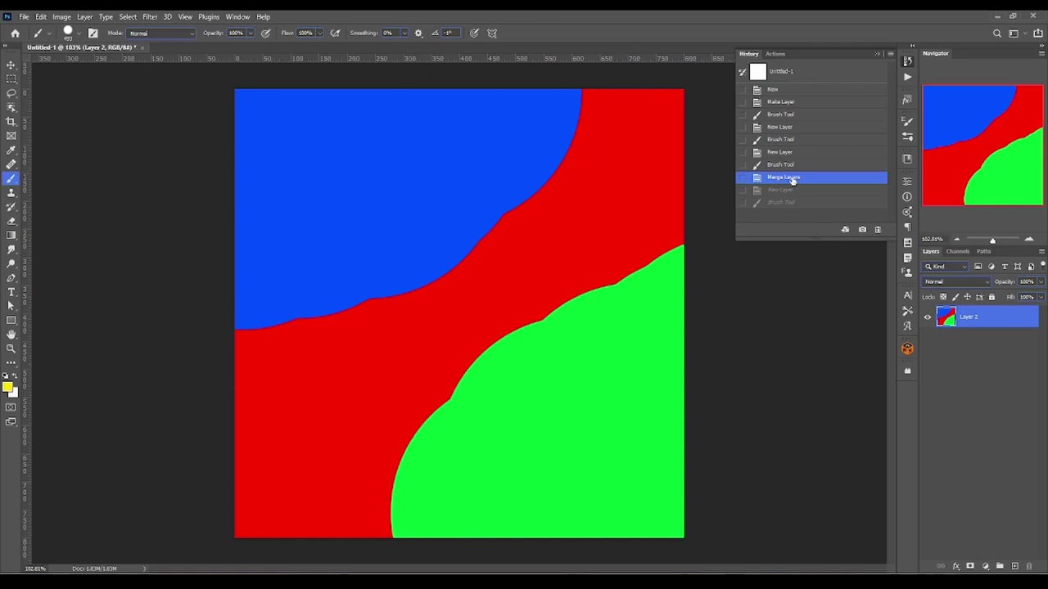
key("ctrl+z")
left_click(800, 178)
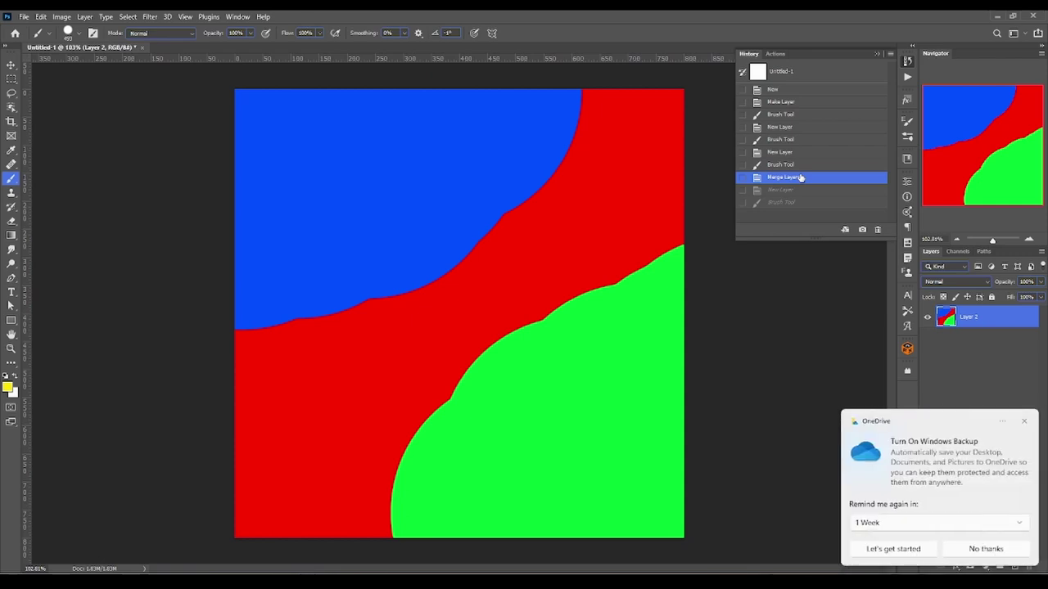
left_click(1023, 421)
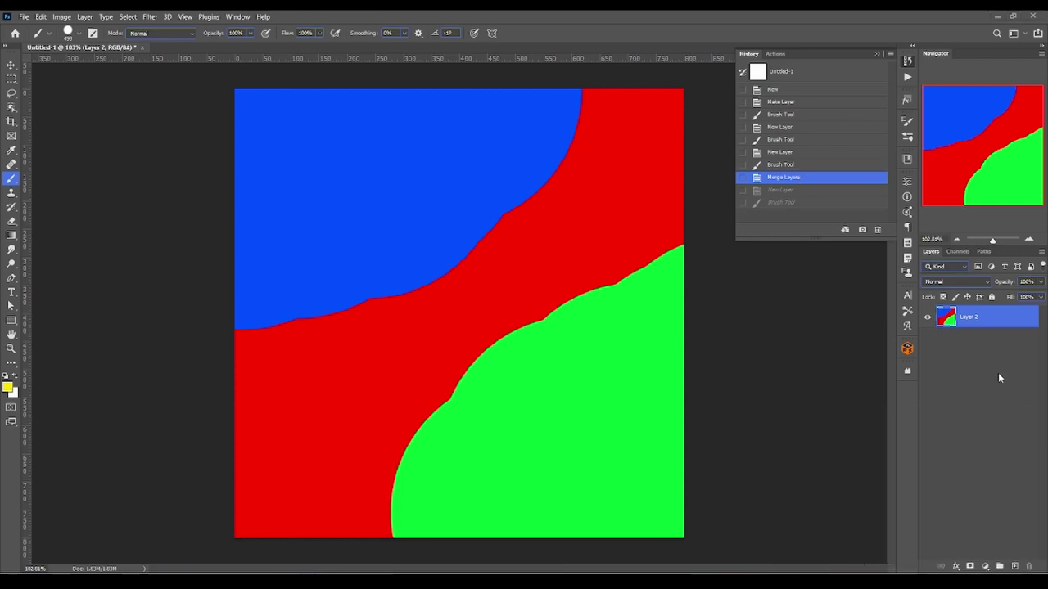